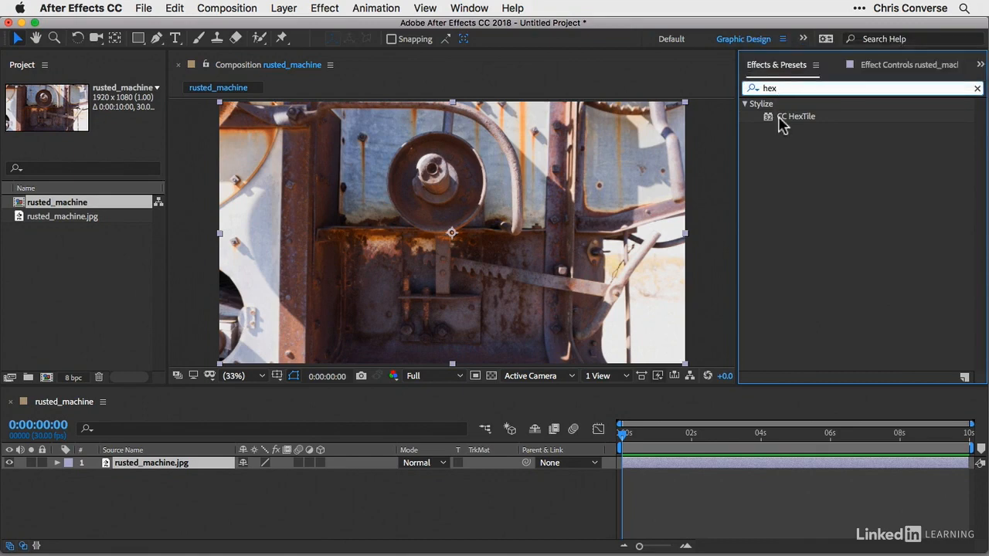
# Apply the CC HexTile effect to the rusted_machine.jpg image and set its radius to 71
pyautogui.moveTo(795, 124); pyautogui.dragTo(467, 182)
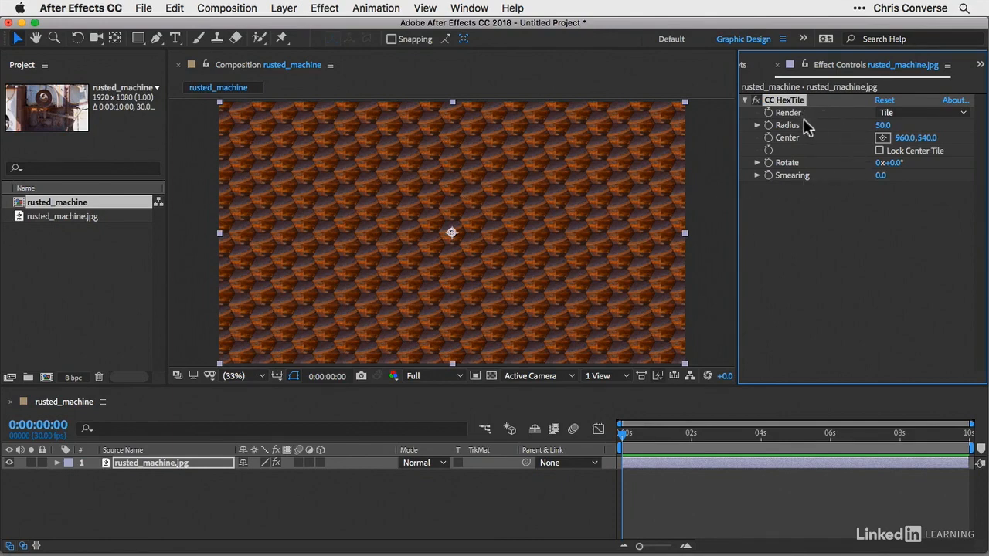
pyautogui.moveTo(881, 127); pyautogui.dragTo(639, 123)
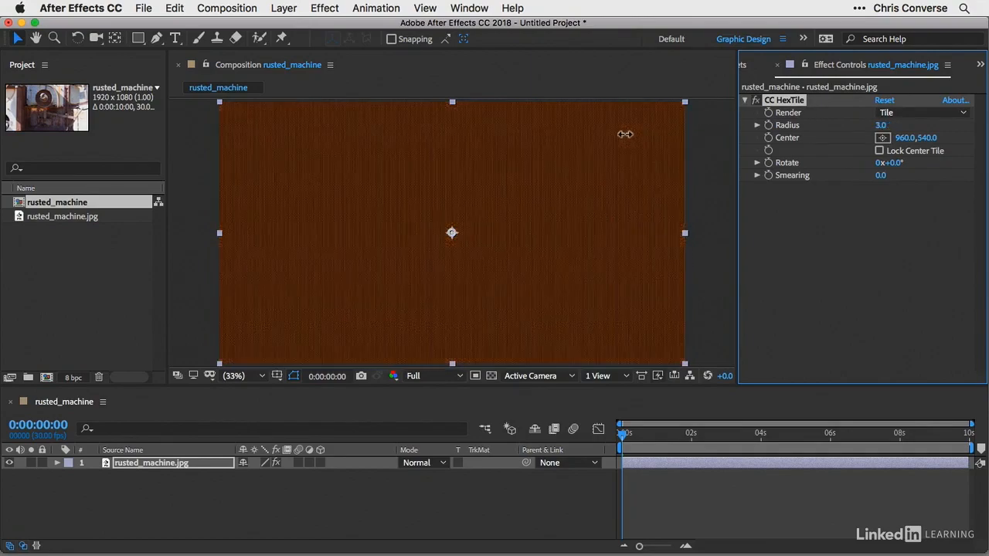
pyautogui.moveTo(636, 132); pyautogui.dragTo(635, 138)
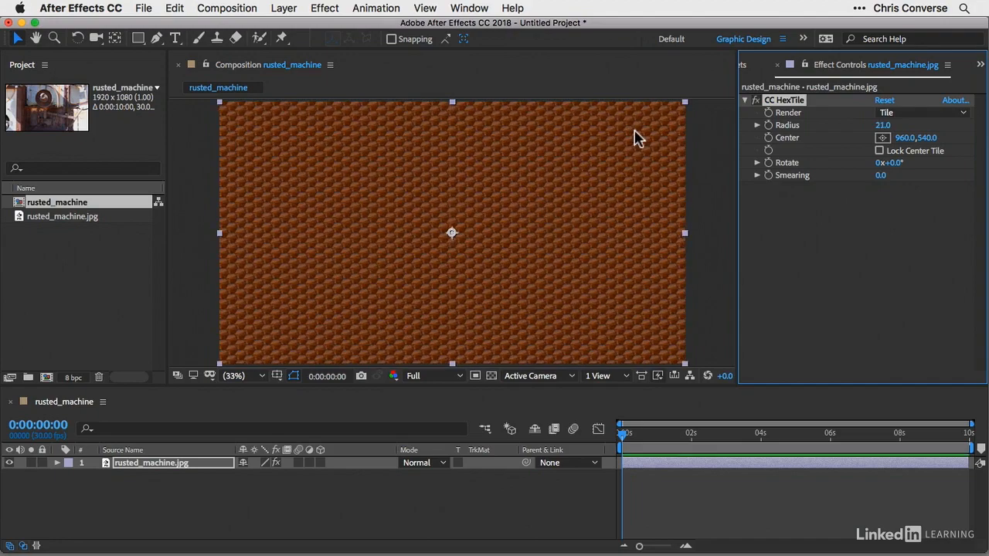
pyautogui.moveTo(882, 128); pyautogui.dragTo(918, 127)
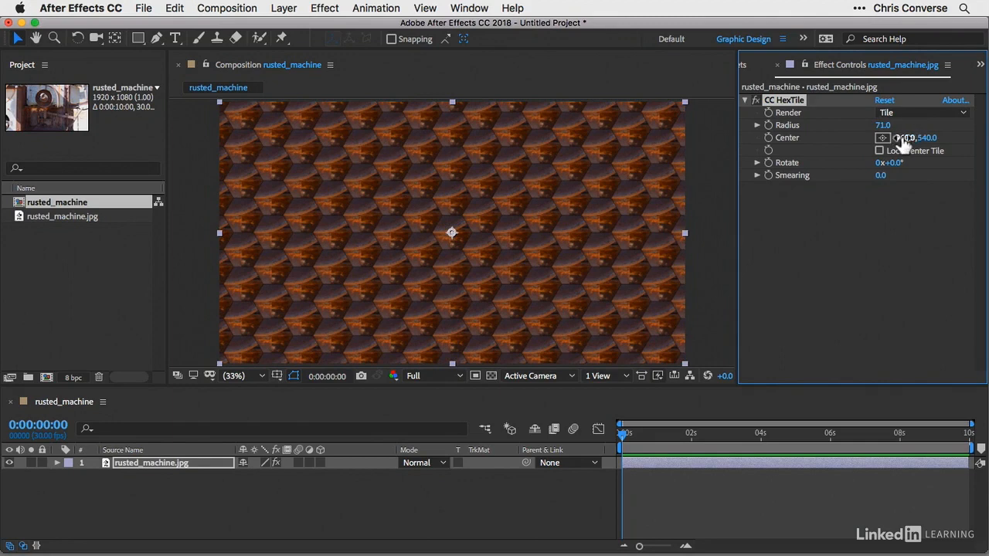
# Move the CC HexTile center to about 780.1, 519.1 and rotate the tiles to 13°
pyautogui.moveTo(904, 142); pyautogui.dragTo(717, 159)
pyautogui.moveTo(926, 137); pyautogui.dragTo(904, 147)
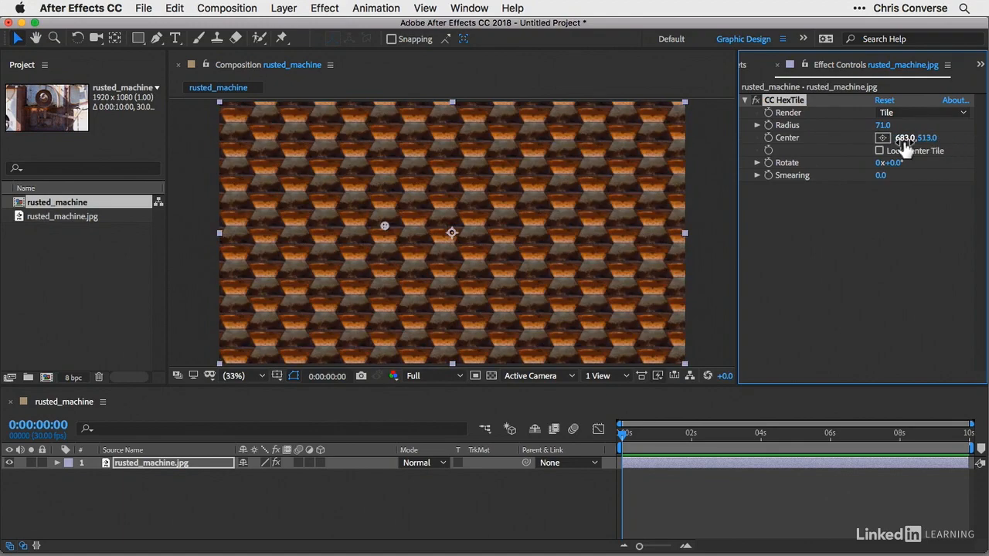
pyautogui.click(384, 226)
pyautogui.moveTo(384, 225); pyautogui.dragTo(407, 228)
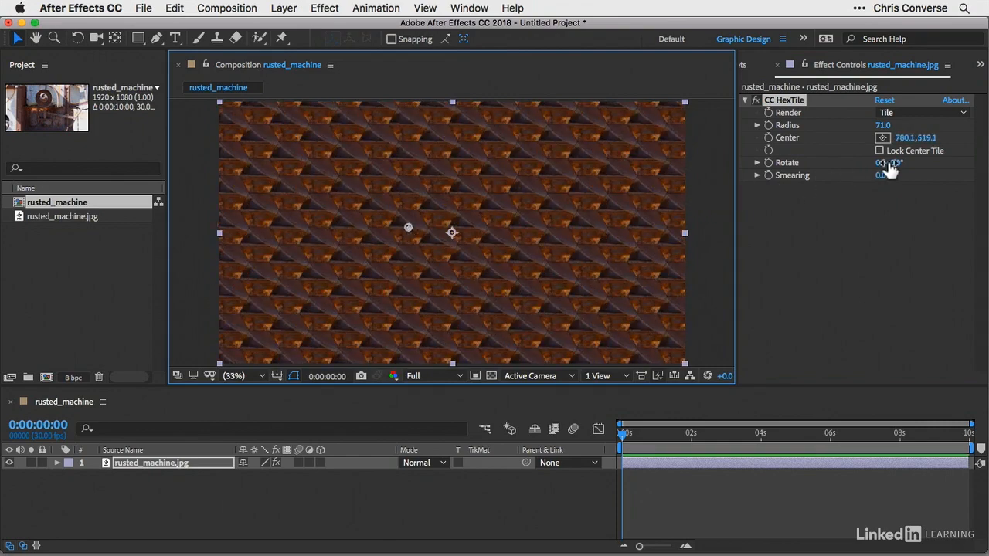
pyautogui.moveTo(896, 164)
pyautogui.mouseDown()
pyautogui.moveTo(918, 163)
pyautogui.moveTo(907, 170)
pyautogui.mouseUp()
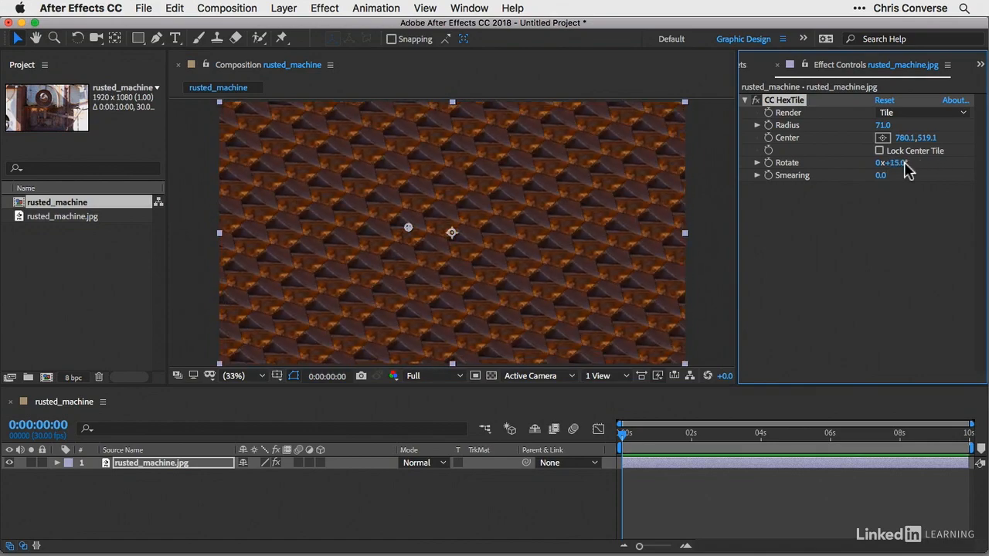
pyautogui.moveTo(900, 163)
pyautogui.mouseDown()
pyautogui.moveTo(927, 163)
pyautogui.moveTo(895, 163)
pyautogui.mouseUp()
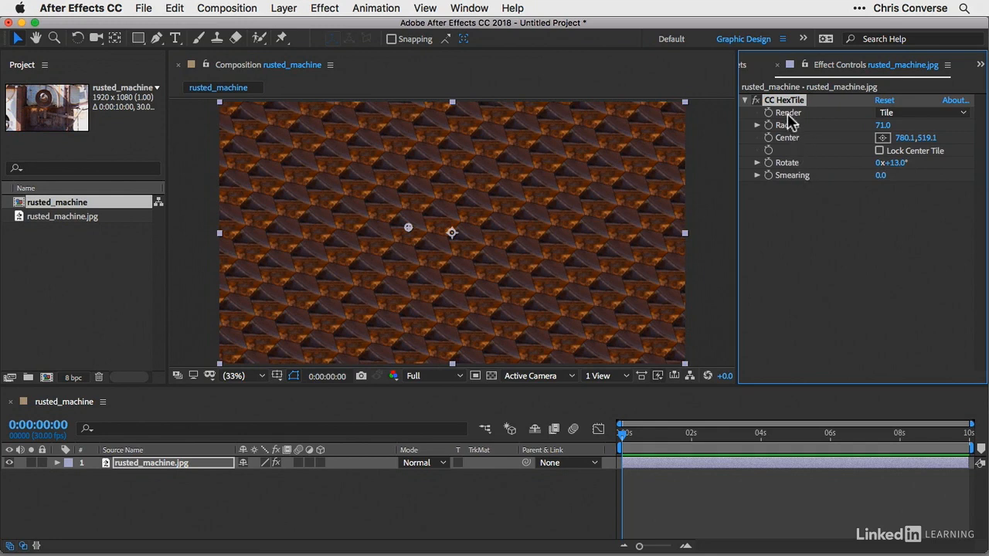
# Change the CC HexTile render mode to Fold Aligned and set the radius to 127
pyautogui.click(910, 114)
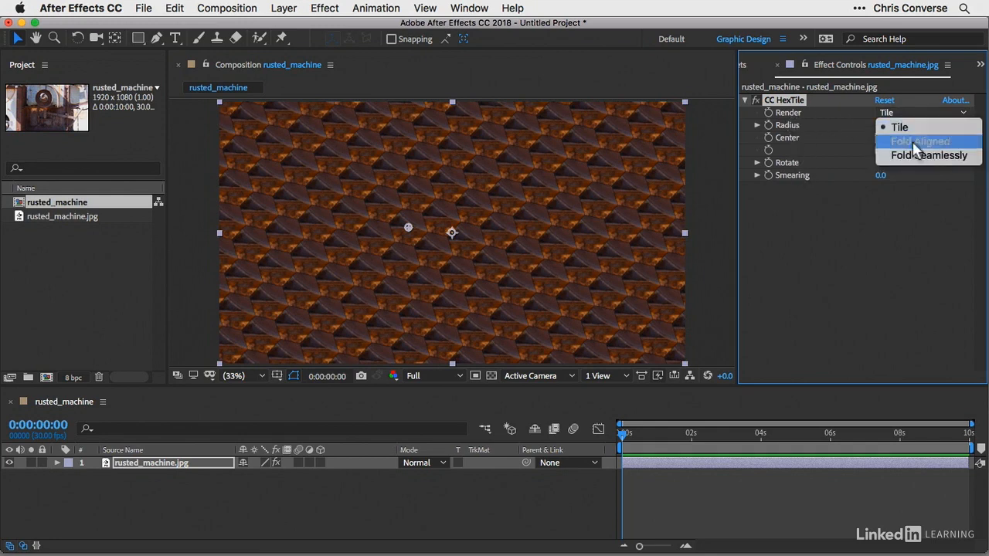
pyautogui.click(918, 143)
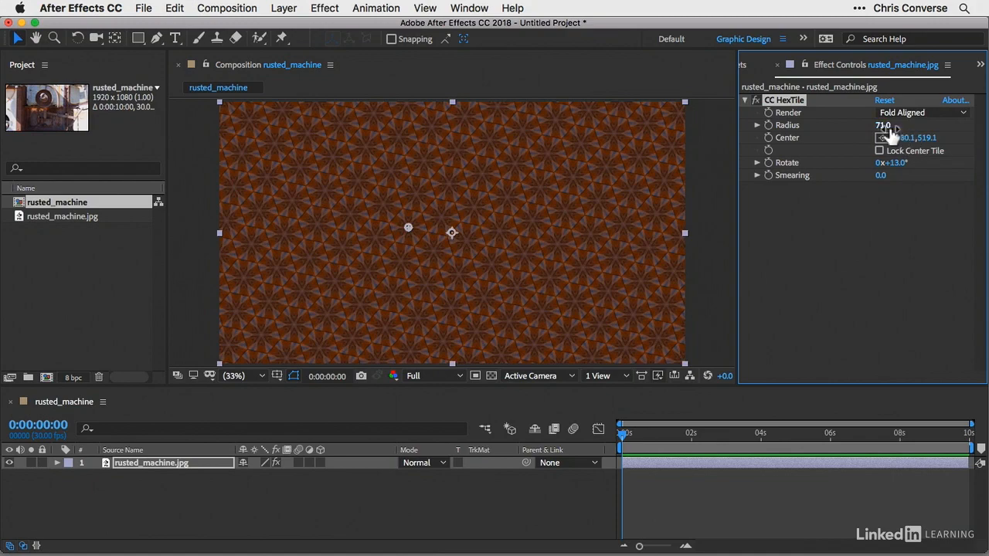
pyautogui.moveTo(884, 125); pyautogui.dragTo(988, 131)
pyautogui.moveTo(880, 127)
pyautogui.mouseDown()
pyautogui.moveTo(968, 134)
pyautogui.moveTo(881, 137)
pyautogui.mouseUp()
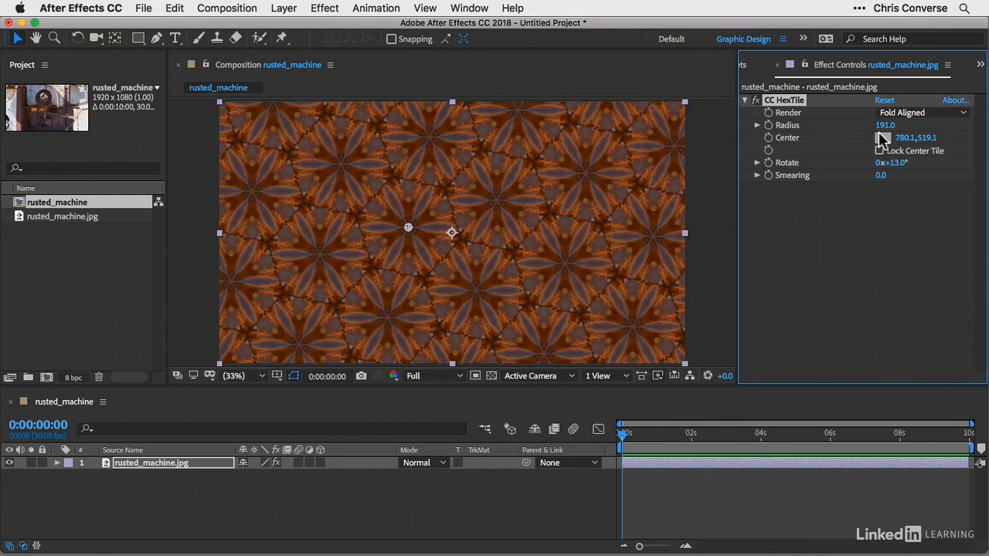
pyautogui.moveTo(883, 125); pyautogui.dragTo(918, 127)
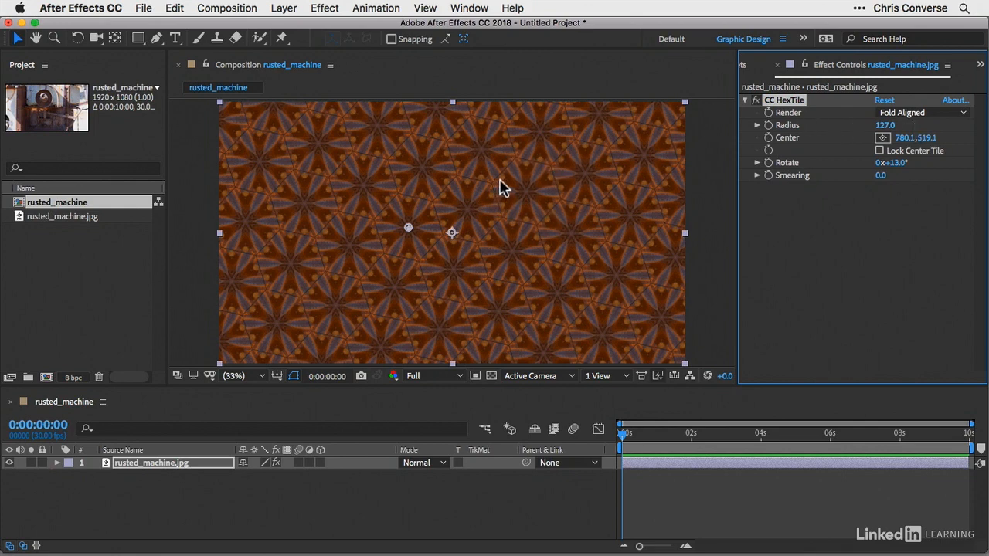
# Switch the CC HexTile render mode to Fold Seamlessly and set the rotation to 148°
pyautogui.click(898, 115)
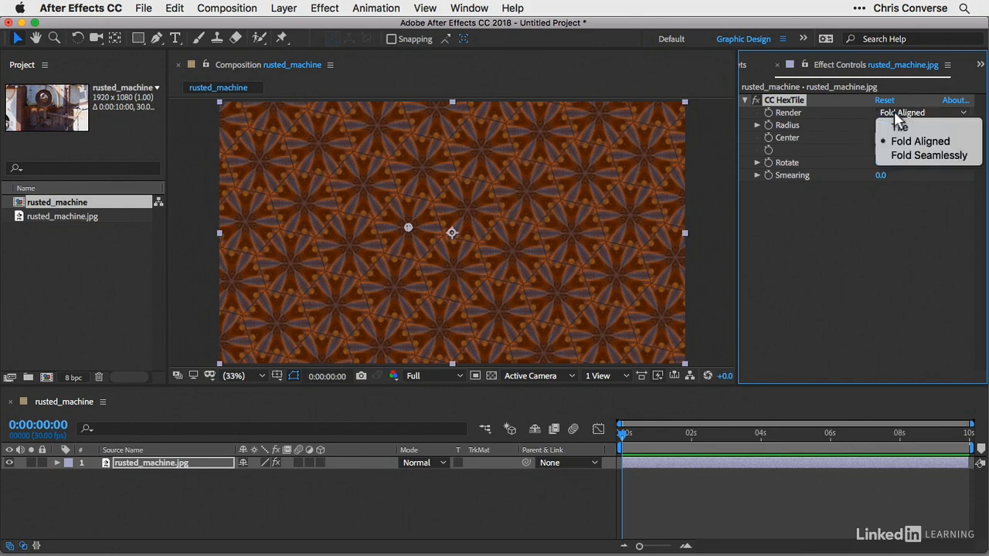
pyautogui.click(907, 157)
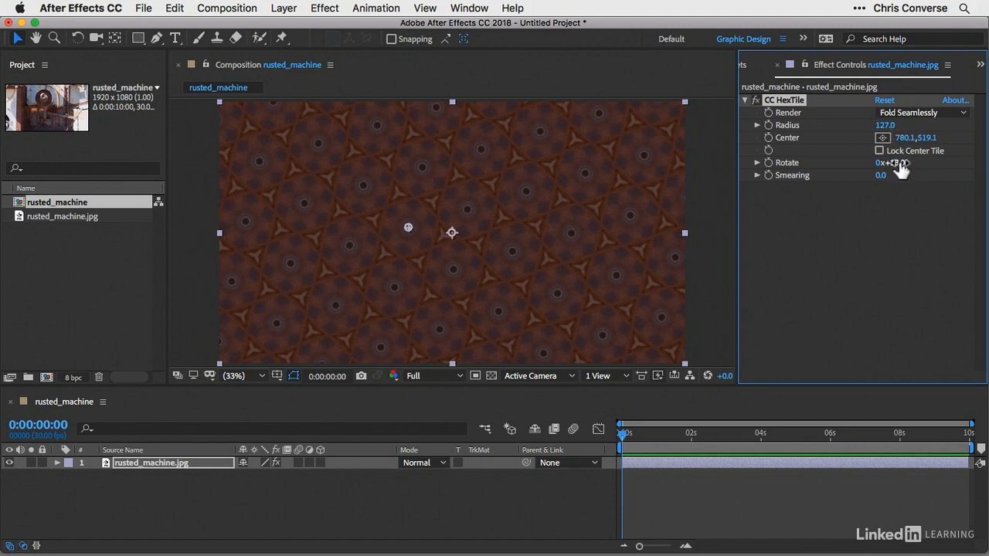
pyautogui.moveTo(894, 162); pyautogui.dragTo(961, 170)
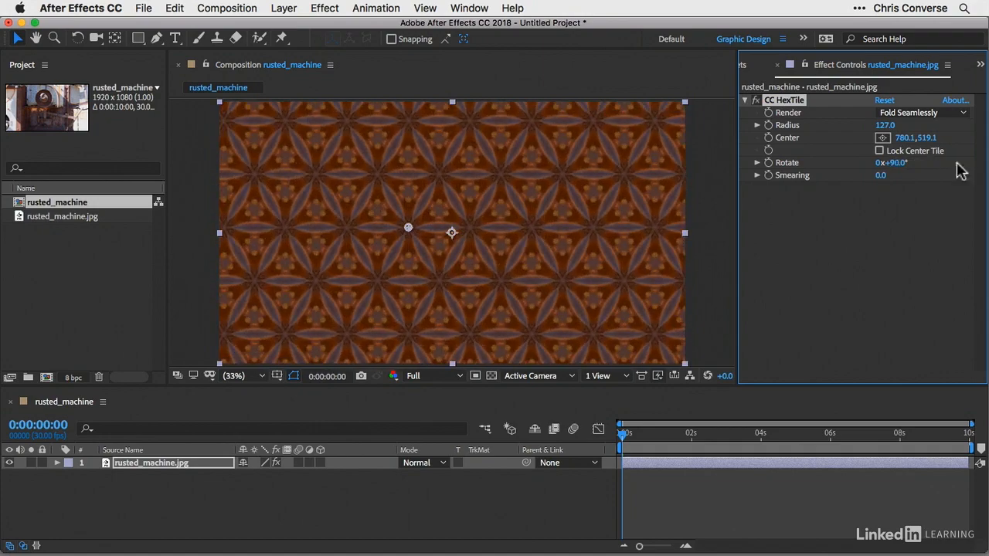
pyautogui.moveTo(896, 164); pyautogui.dragTo(933, 163)
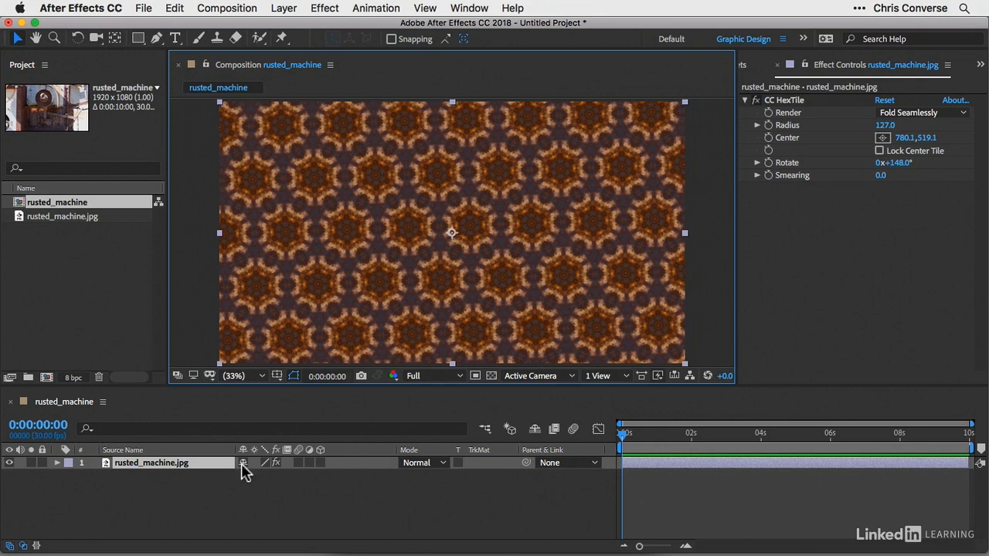
# Duplicate the rusted_machine.jpg layer and hide the lower one of the two layers
pyautogui.click(146, 468)
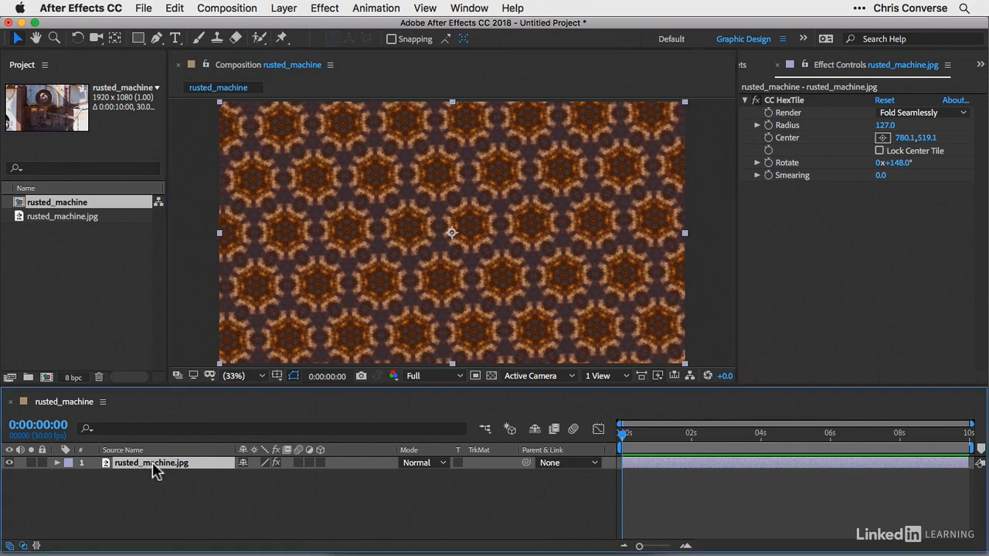
pyautogui.press('super+d')
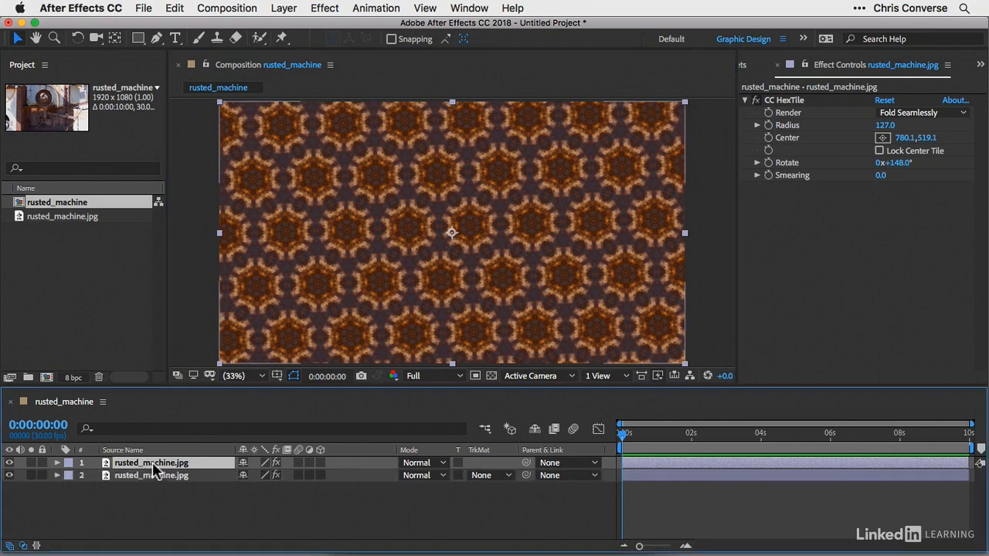
pyautogui.click(8, 475)
# Set the upper layer's CC HexTile radius to 263, center to 627.1, 519.1 and rotation to 186°
pyautogui.click(780, 232)
pyautogui.moveTo(900, 163); pyautogui.dragTo(924, 163)
pyautogui.moveTo(887, 125); pyautogui.dragTo(798, 142)
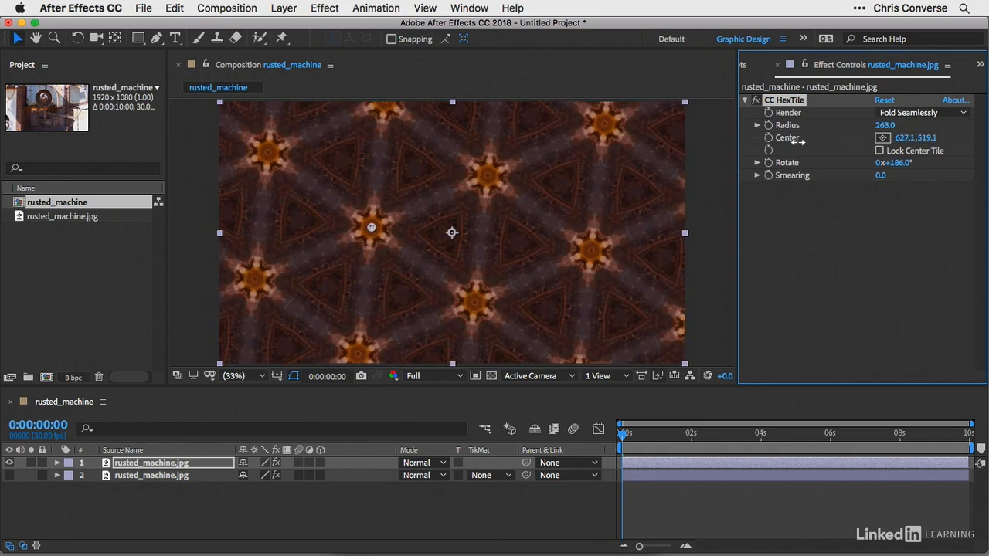
# Duplicate the top layer, leave only the new copy visible, and set its CC HexTile center to 627.1, 397.1 and rotation to 229°
pyautogui.click(161, 463)
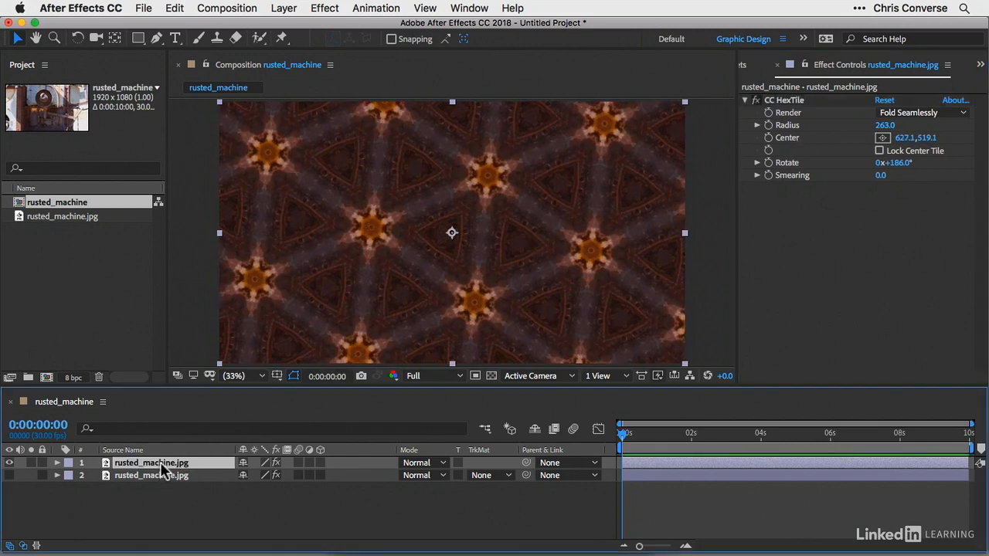
pyautogui.press('super+d')
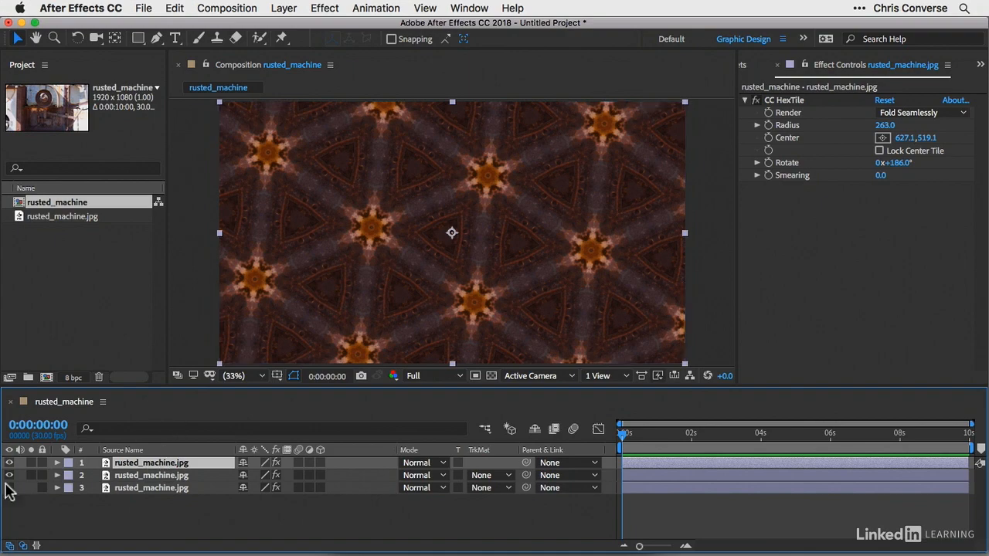
pyautogui.moveTo(7, 487); pyautogui.dragTo(9, 475)
pyautogui.moveTo(902, 171); pyautogui.dragTo(872, 132)
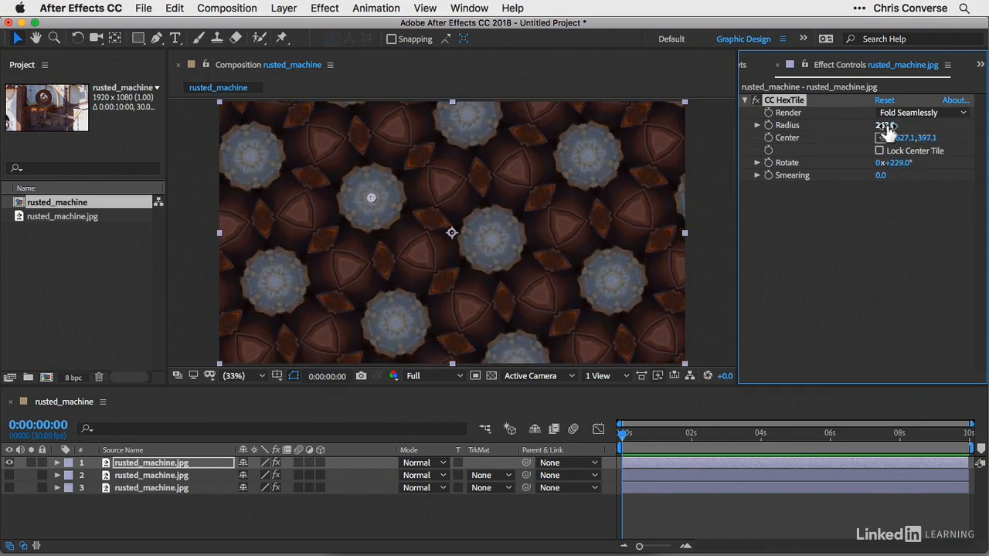
# Compare the HexTile patterns by toggling the visibility of the three layers in turn
pyautogui.click(9, 463)
pyautogui.click(9, 475)
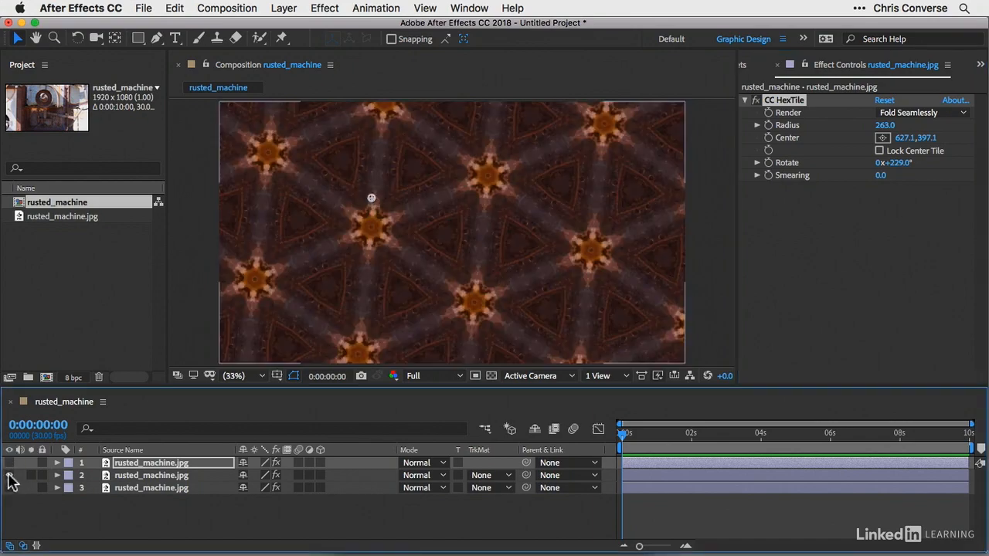
pyautogui.click(9, 475)
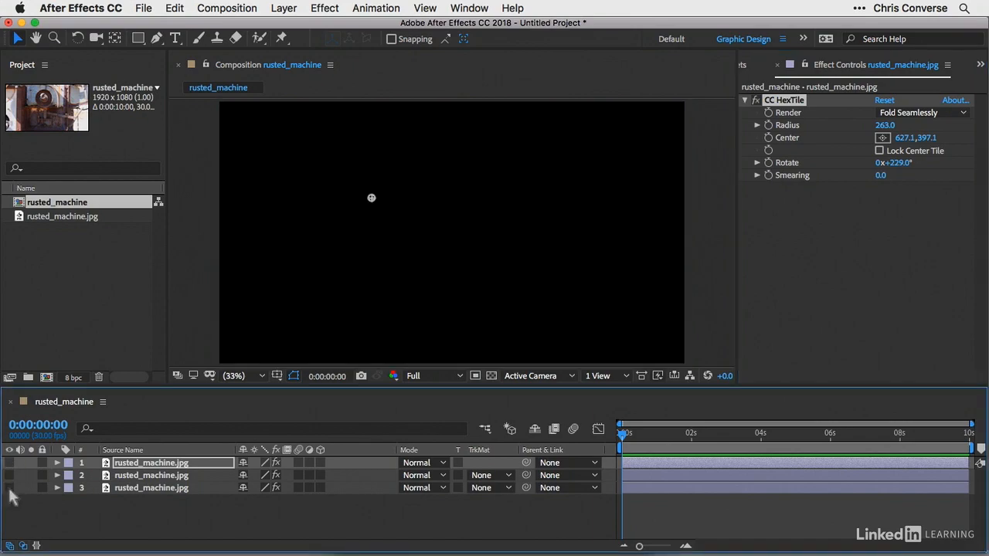
pyautogui.click(10, 487)
pyautogui.click(9, 475)
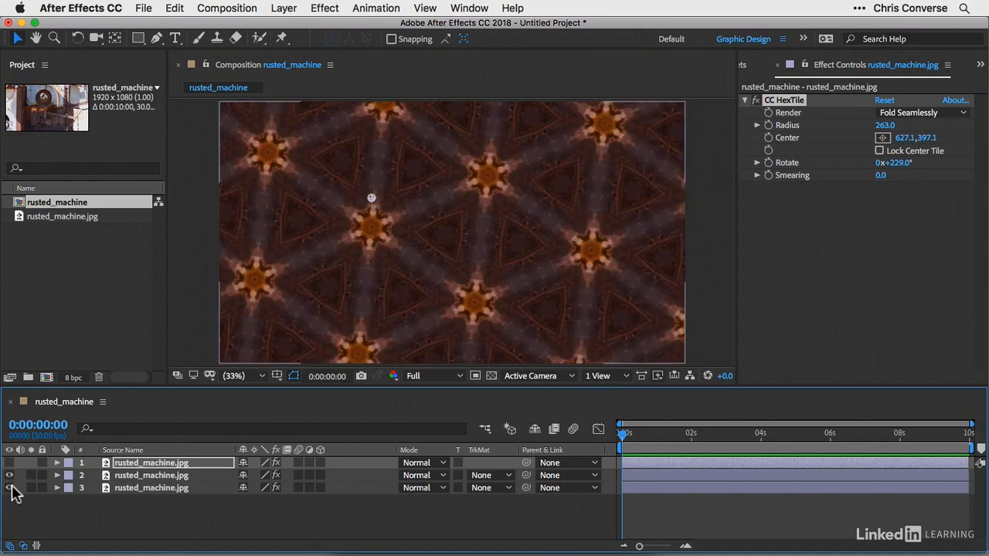
pyautogui.click(9, 488)
pyautogui.click(10, 475)
pyautogui.click(10, 463)
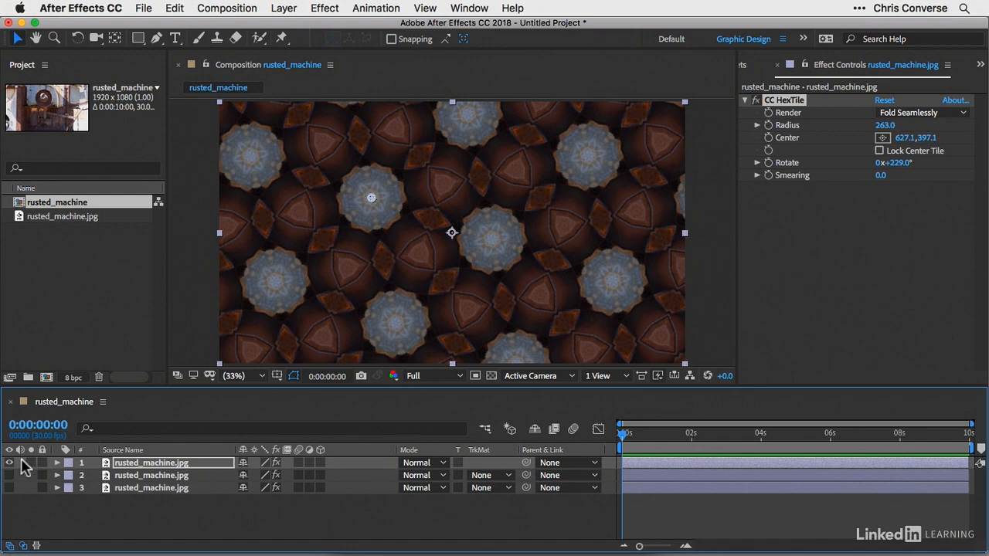
# Show only the middle layer and try positive and negative CC HexTile smearing on it, settling at -13.7
pyautogui.click(9, 463)
pyautogui.click(9, 475)
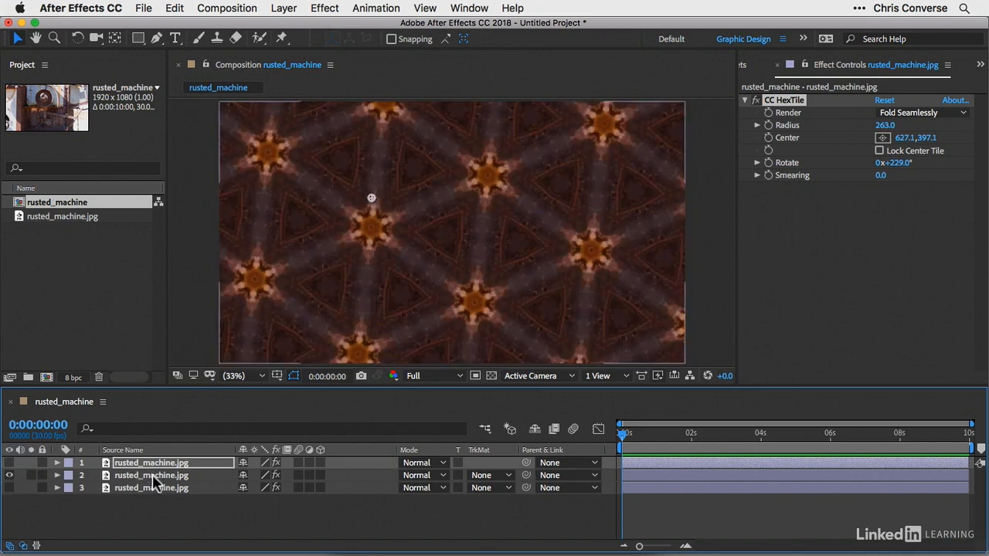
pyautogui.click(152, 475)
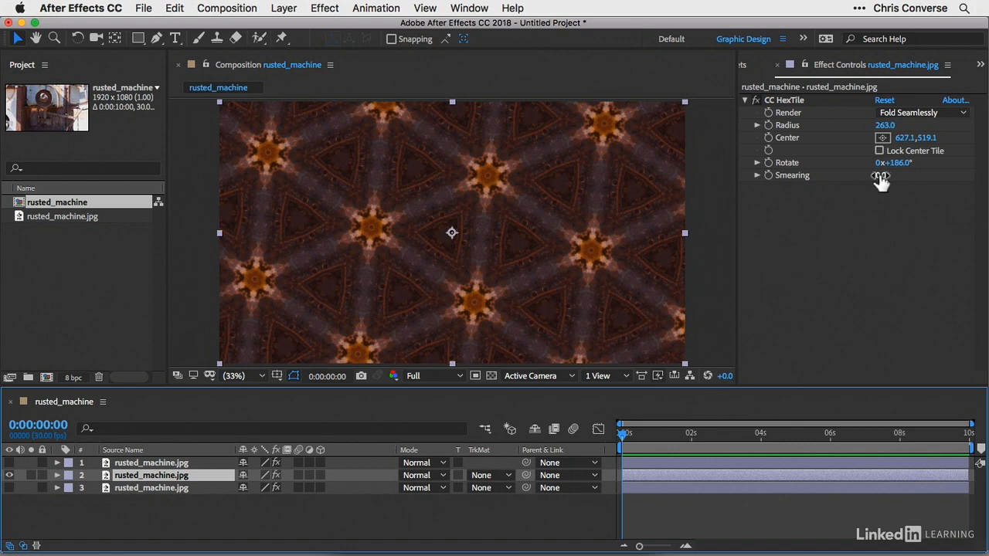
pyautogui.moveTo(881, 177); pyautogui.dragTo(907, 180)
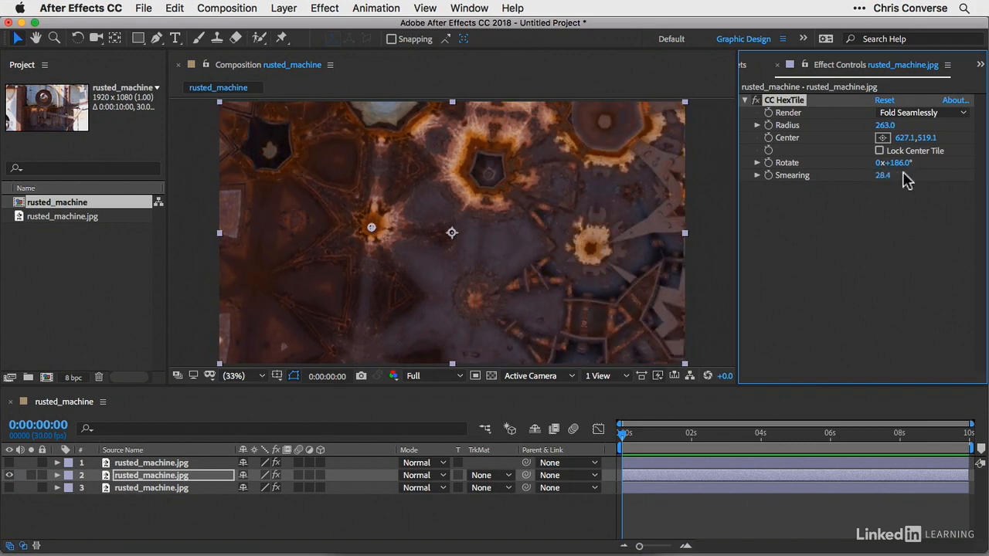
pyautogui.moveTo(881, 179); pyautogui.dragTo(983, 175)
pyautogui.moveTo(880, 176); pyautogui.dragTo(964, 177)
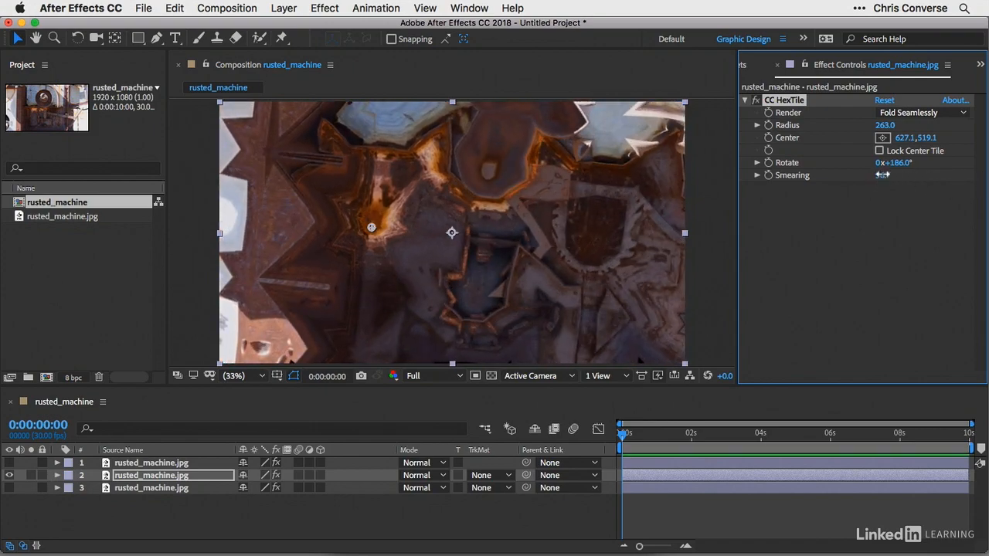
pyautogui.moveTo(882, 175)
pyautogui.mouseDown()
pyautogui.moveTo(930, 173)
pyautogui.moveTo(848, 183)
pyautogui.moveTo(835, 172)
pyautogui.moveTo(615, 159)
pyautogui.moveTo(545, 173)
pyautogui.mouseUp()
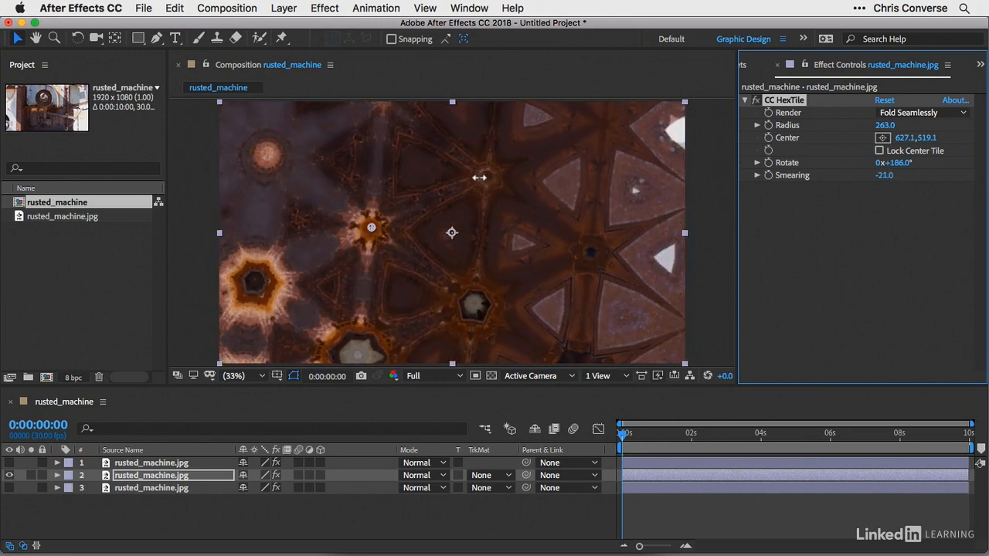
pyautogui.moveTo(479, 177); pyautogui.dragTo(454, 181)
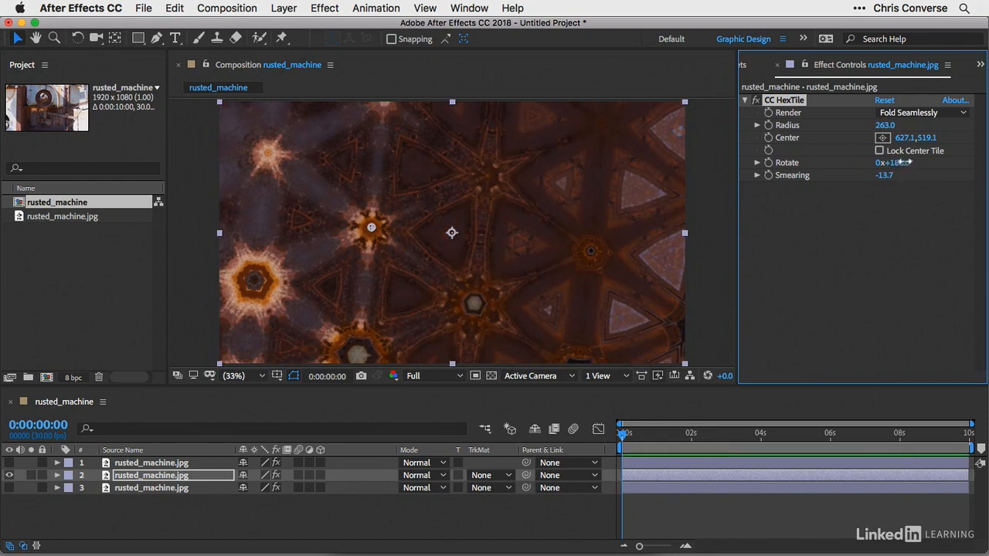
# Set the middle layer's CC HexTile radius to 98, center to 675.1, 519.1 and rotation to 281°
pyautogui.moveTo(898, 162); pyautogui.dragTo(917, 160)
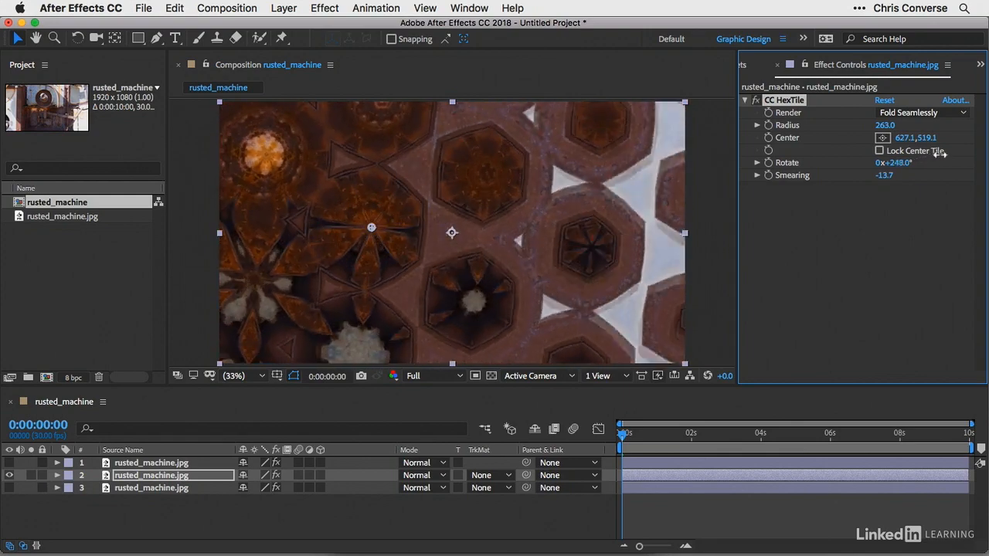
pyautogui.moveTo(880, 125); pyautogui.dragTo(866, 124)
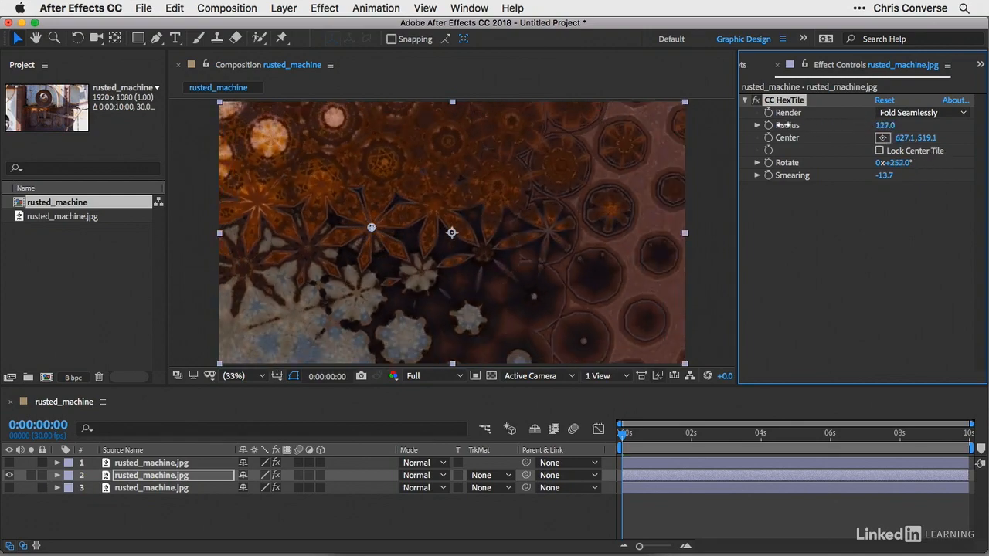
pyautogui.moveTo(767, 125); pyautogui.dragTo(763, 127)
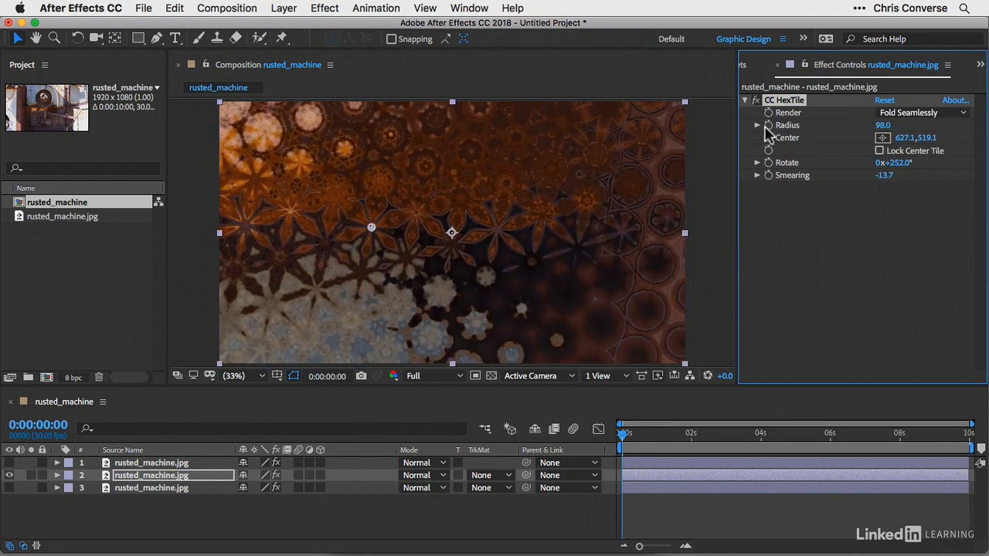
pyautogui.moveTo(905, 137); pyautogui.dragTo(941, 135)
pyautogui.moveTo(893, 162); pyautogui.dragTo(916, 159)
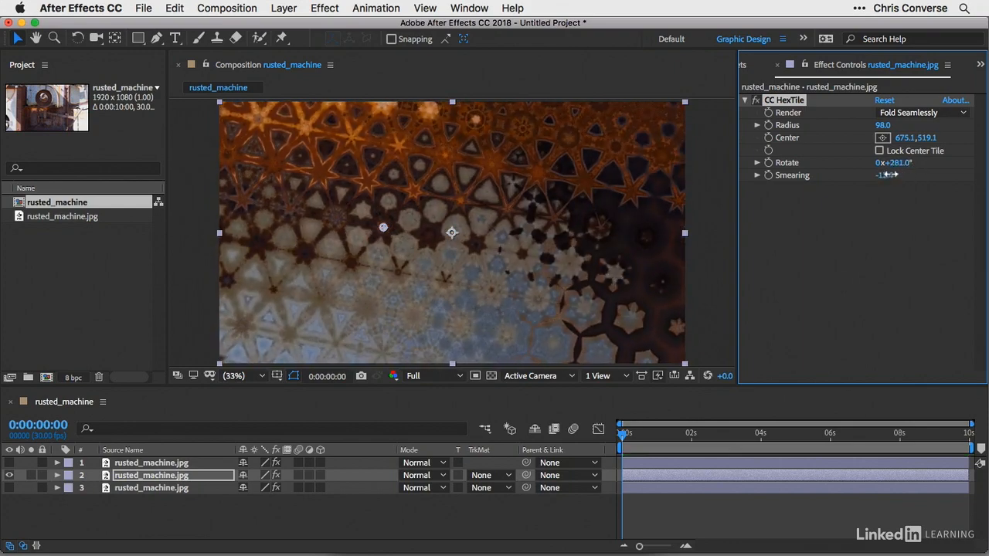